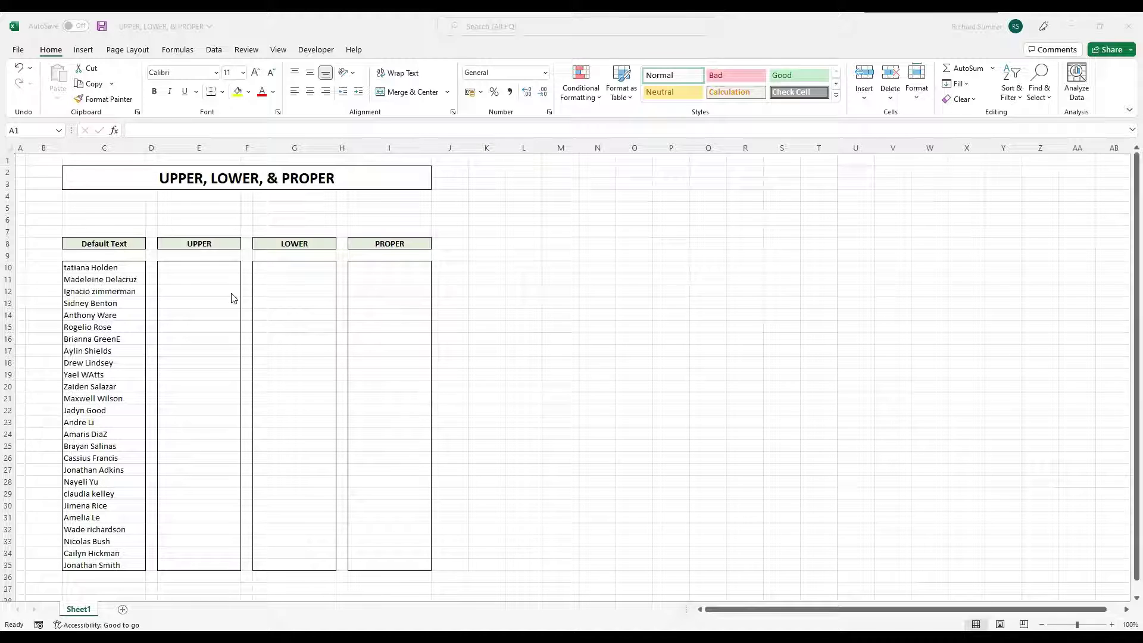
# Look over the mixed-case names in the list and the empty conversion columns
pyautogui.click(120, 271)
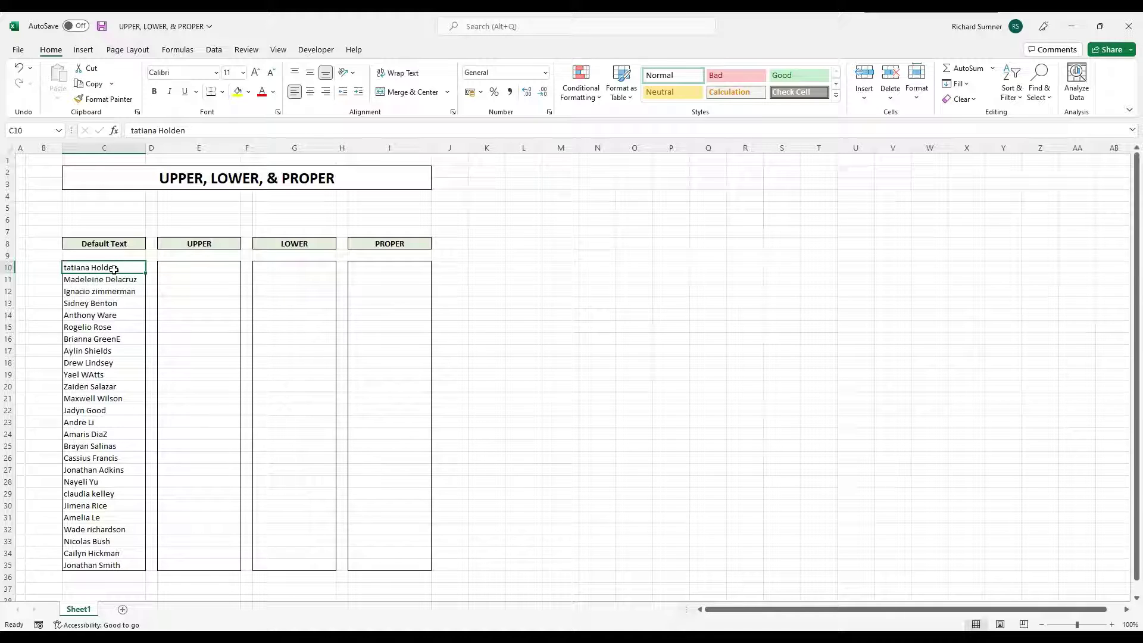
pyautogui.moveTo(112, 268); pyautogui.dragTo(111, 291)
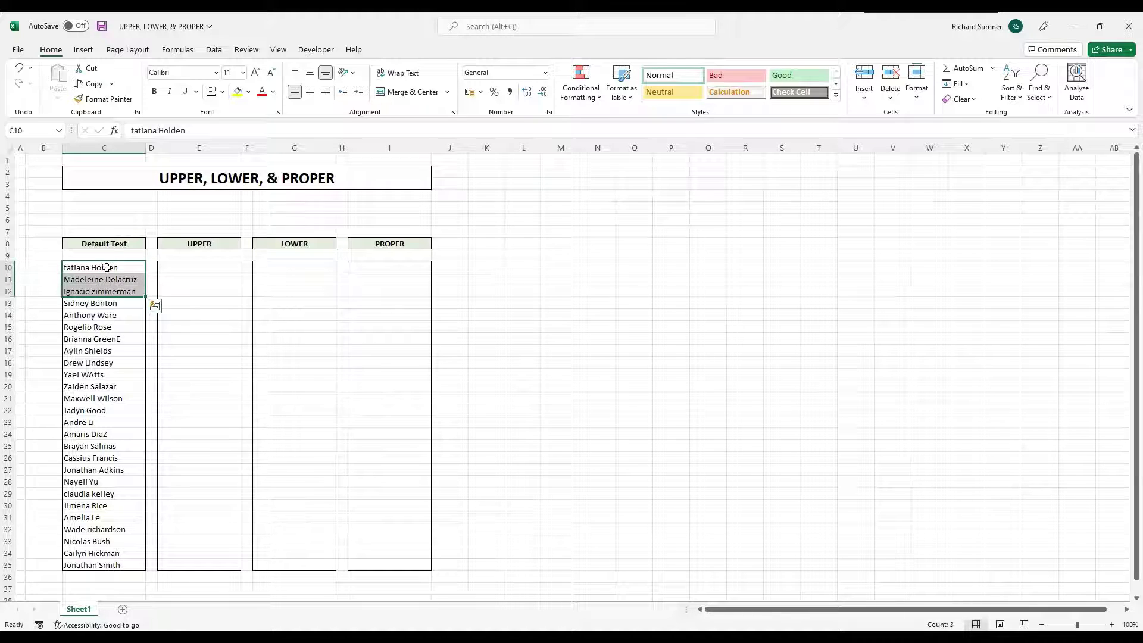
pyautogui.click(107, 268)
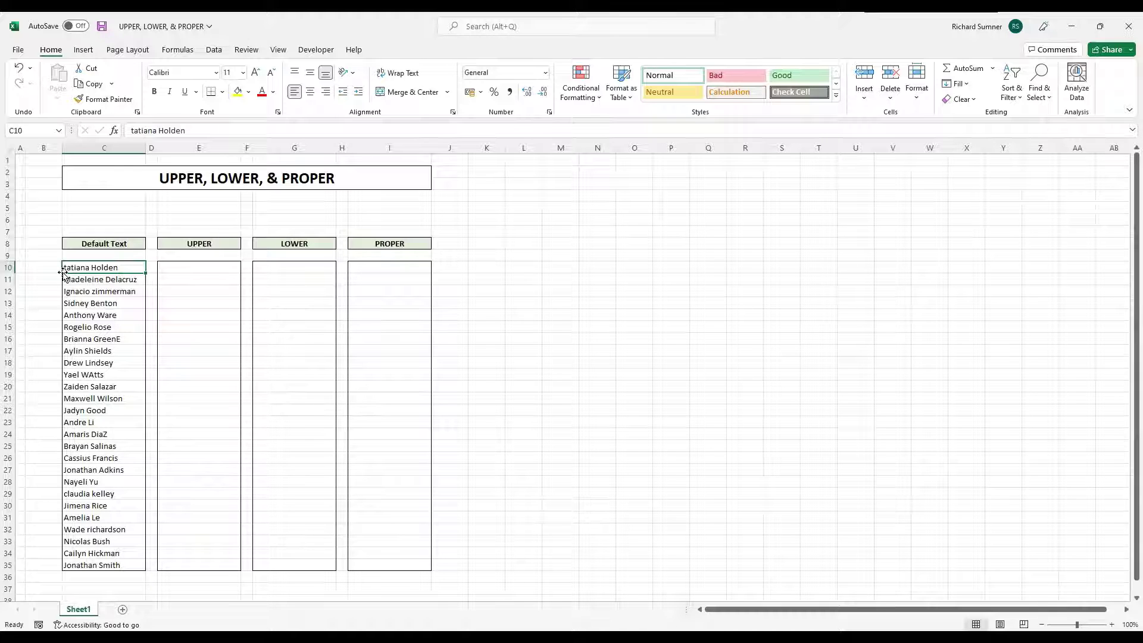
pyautogui.click(130, 341)
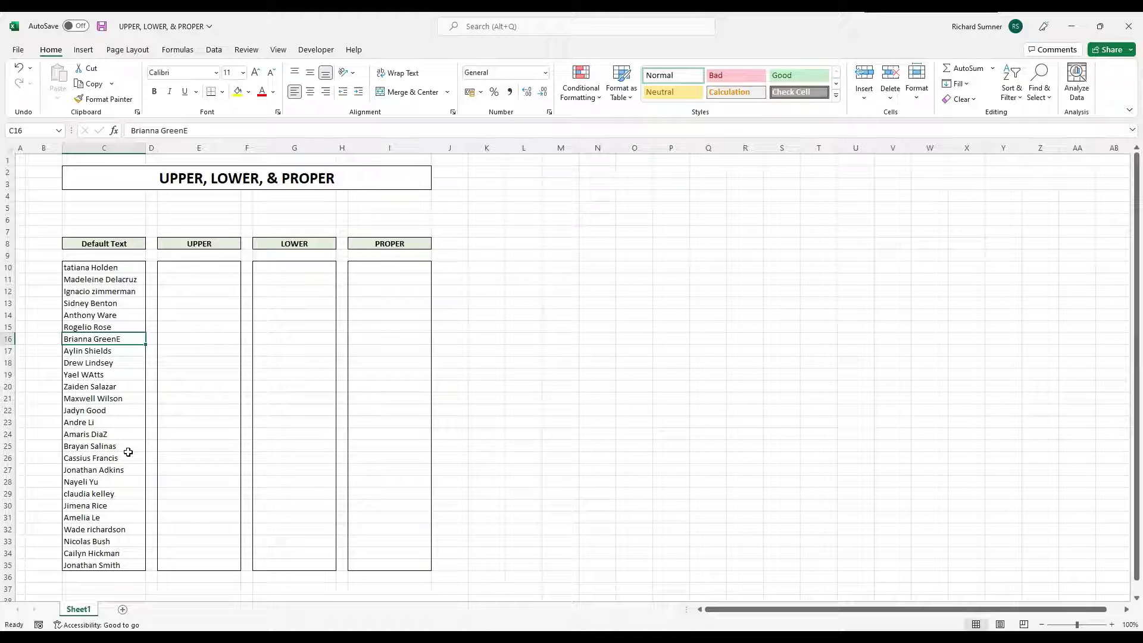
pyautogui.click(378, 340)
pyautogui.click(495, 338)
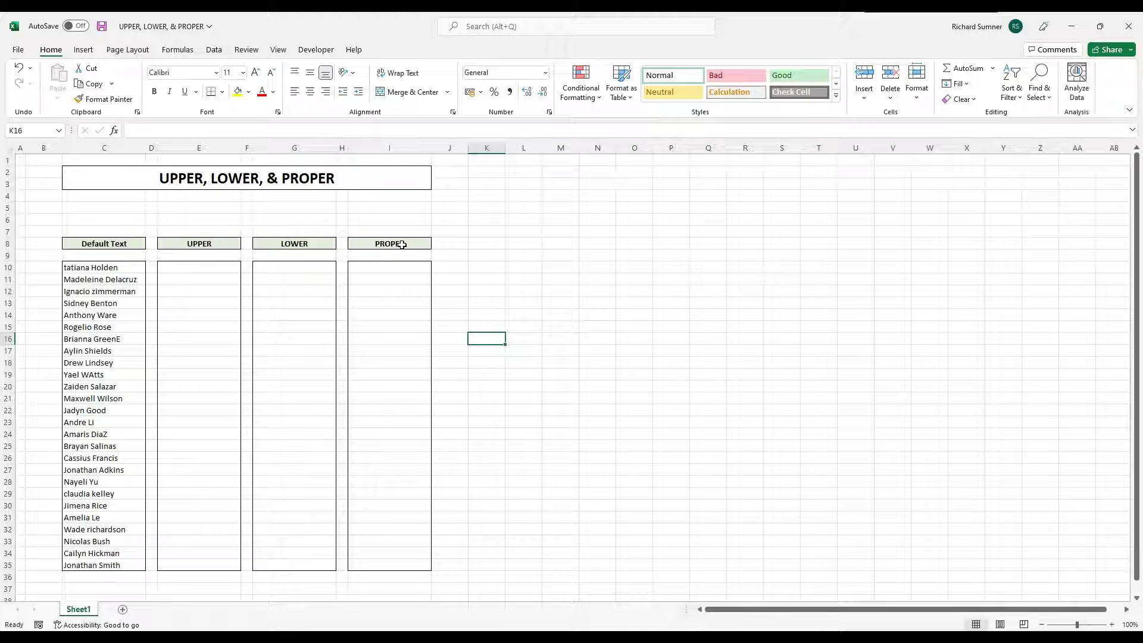
# Enter the formula =UPPER(C10) in E10, replacing a mistyped LOWER
pyautogui.click(203, 269)
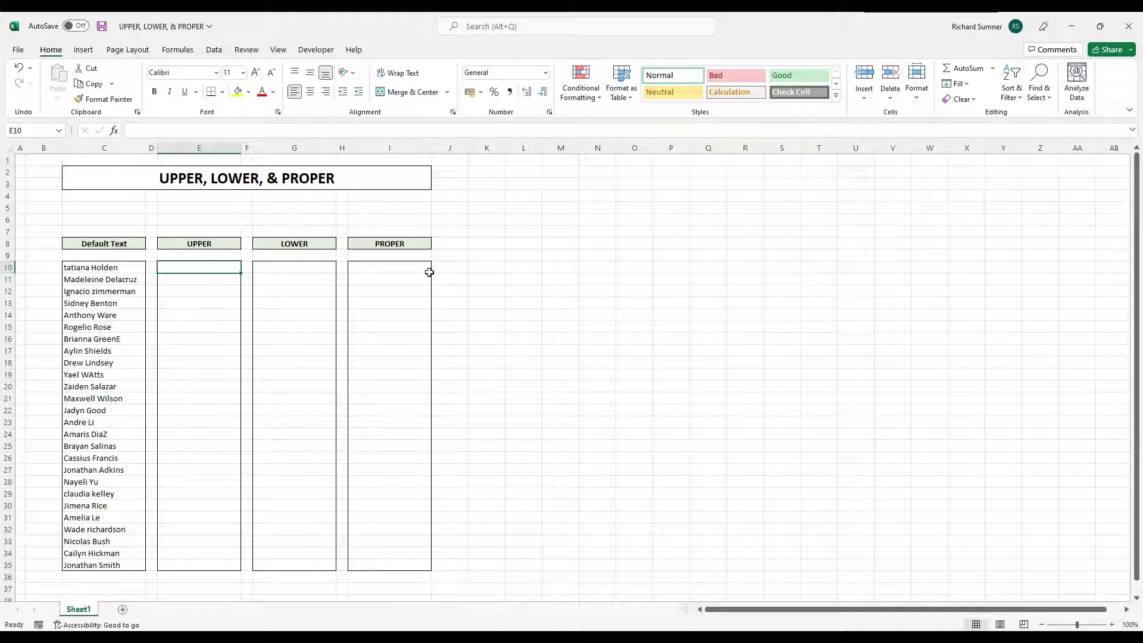
pyautogui.write('=')
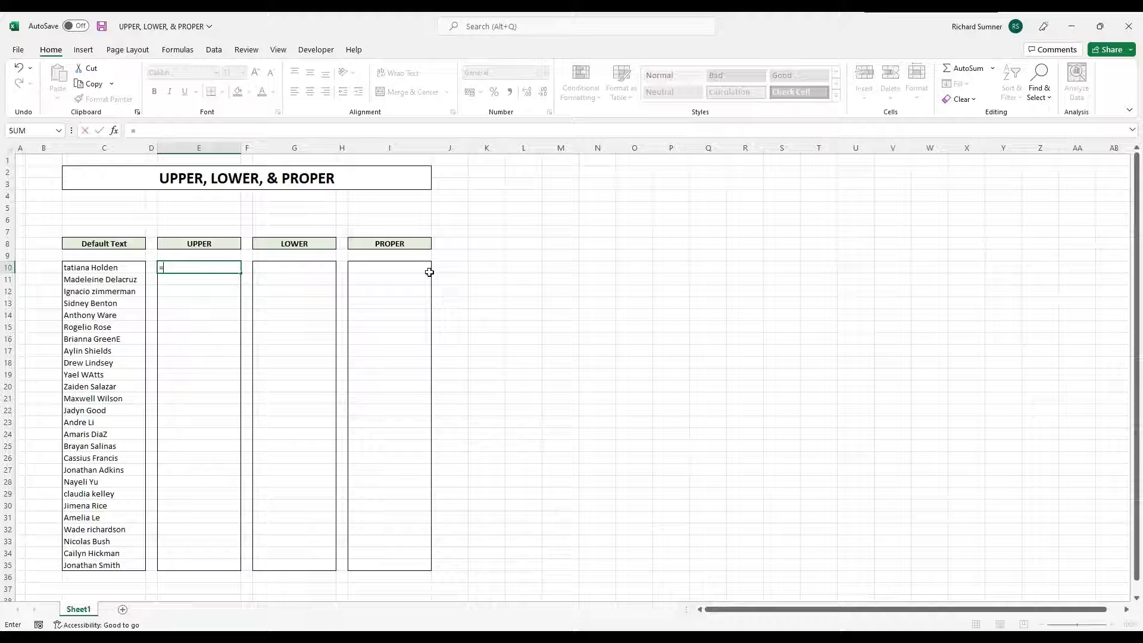
pyautogui.write('LOWER')
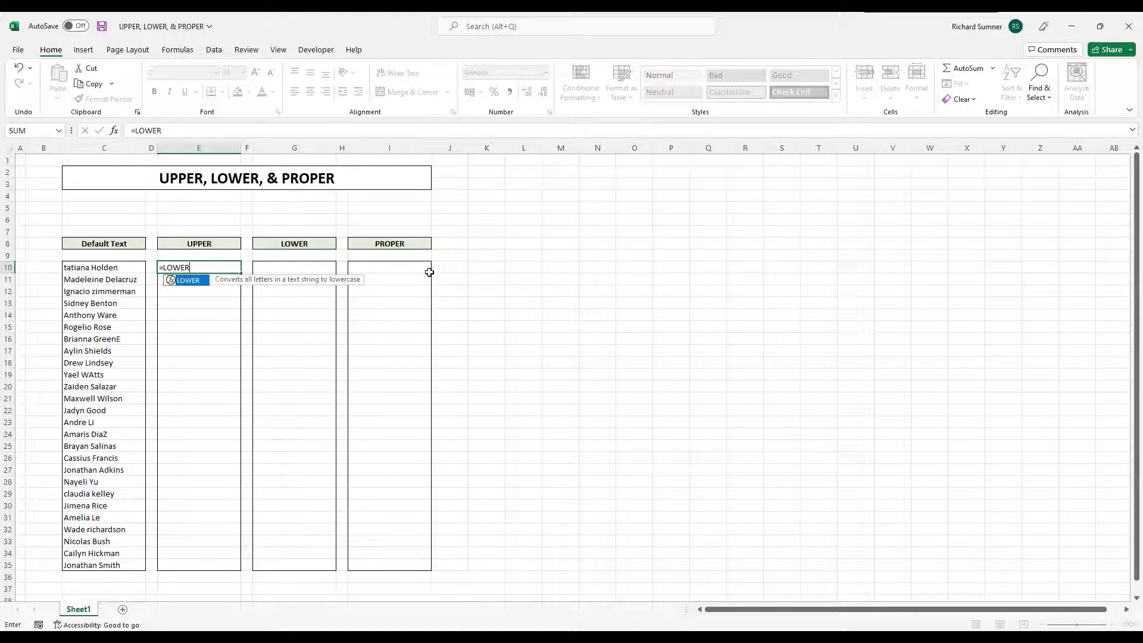
pyautogui.press('BackSpace')
pyautogui.press('BackSpace')
pyautogui.press('BackSpace')
pyautogui.press('BackSpace')
pyautogui.press('BackSpace')
pyautogui.write('UPPER(')
pyautogui.click(121, 265)
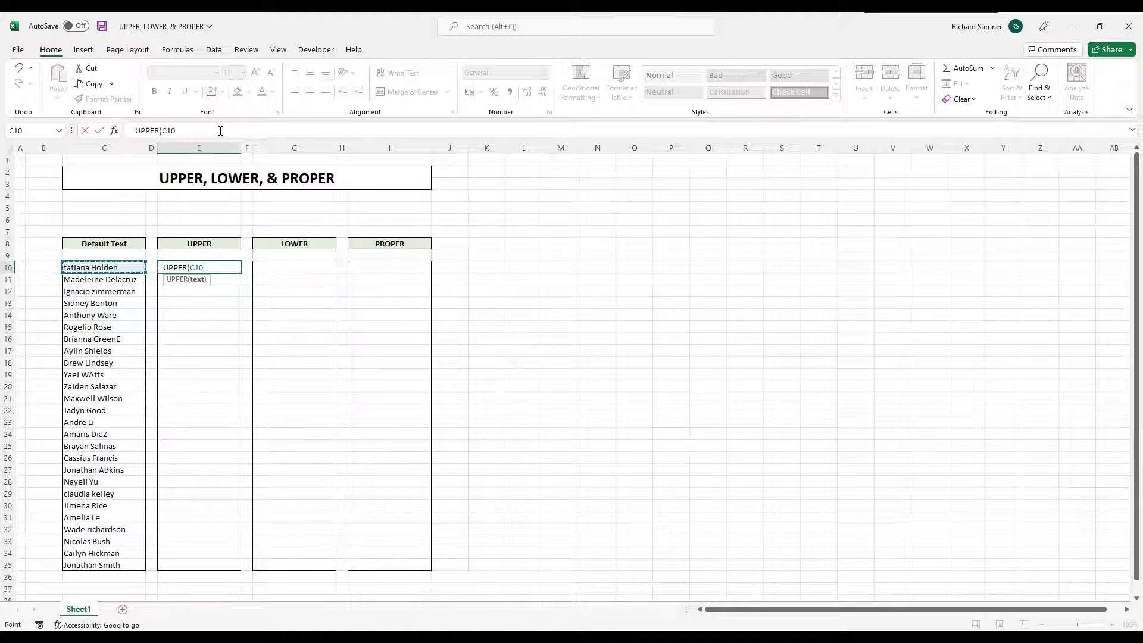
pyautogui.write(')')
pyautogui.press('Return')
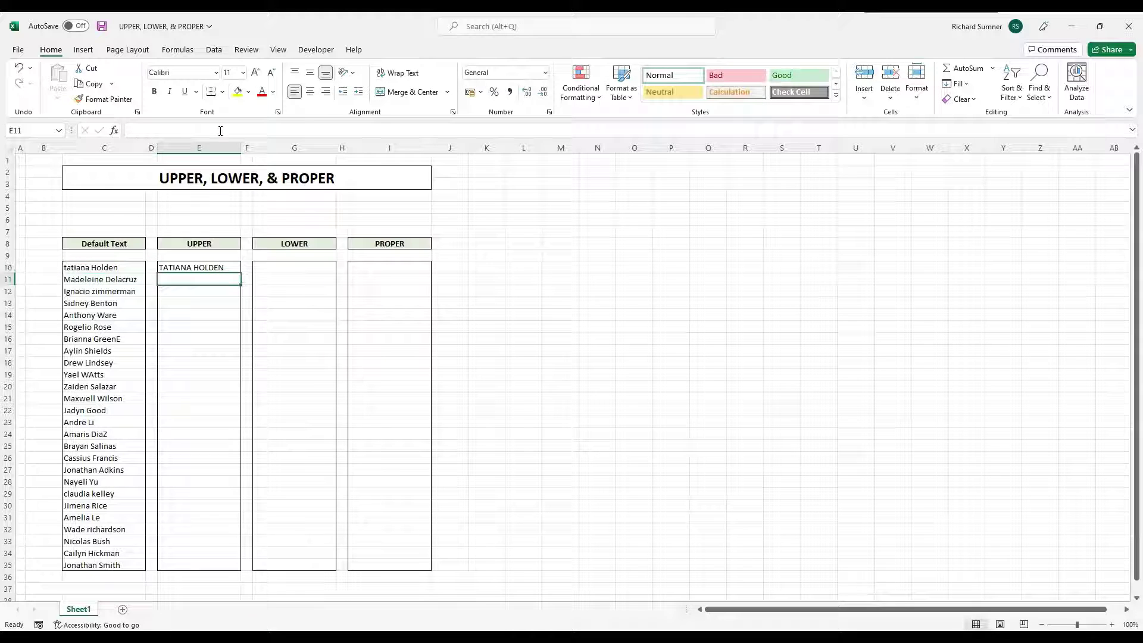
# Copy the UPPER formula from E10 into E11:E35
pyautogui.click(183, 266)
pyautogui.rightClick(187, 266)
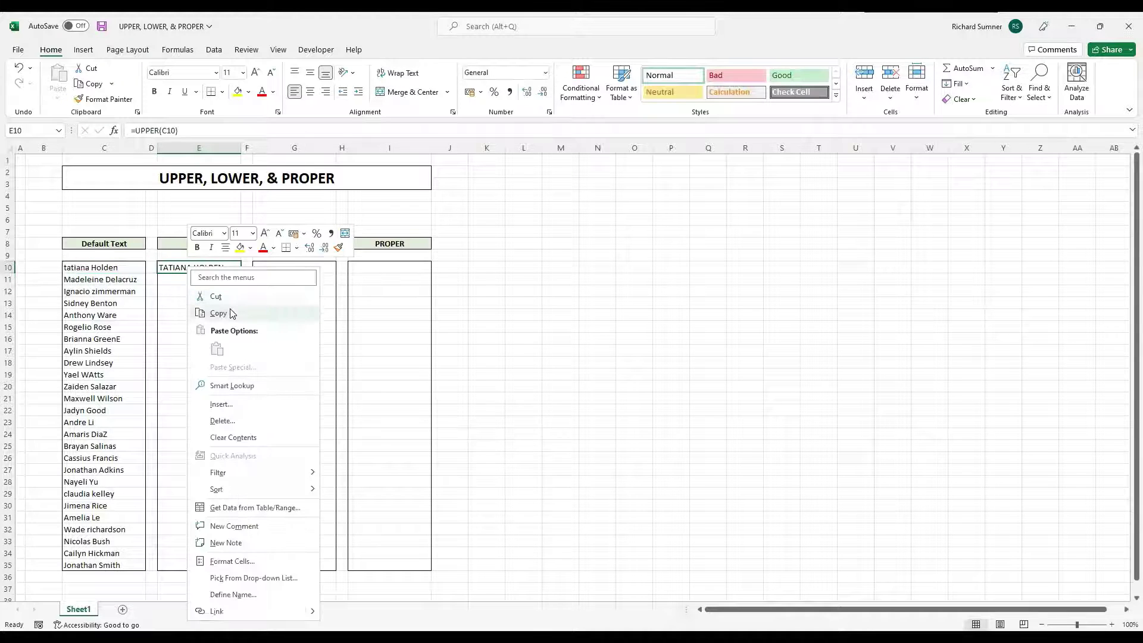
pyautogui.click(232, 314)
pyautogui.moveTo(197, 280); pyautogui.dragTo(195, 565)
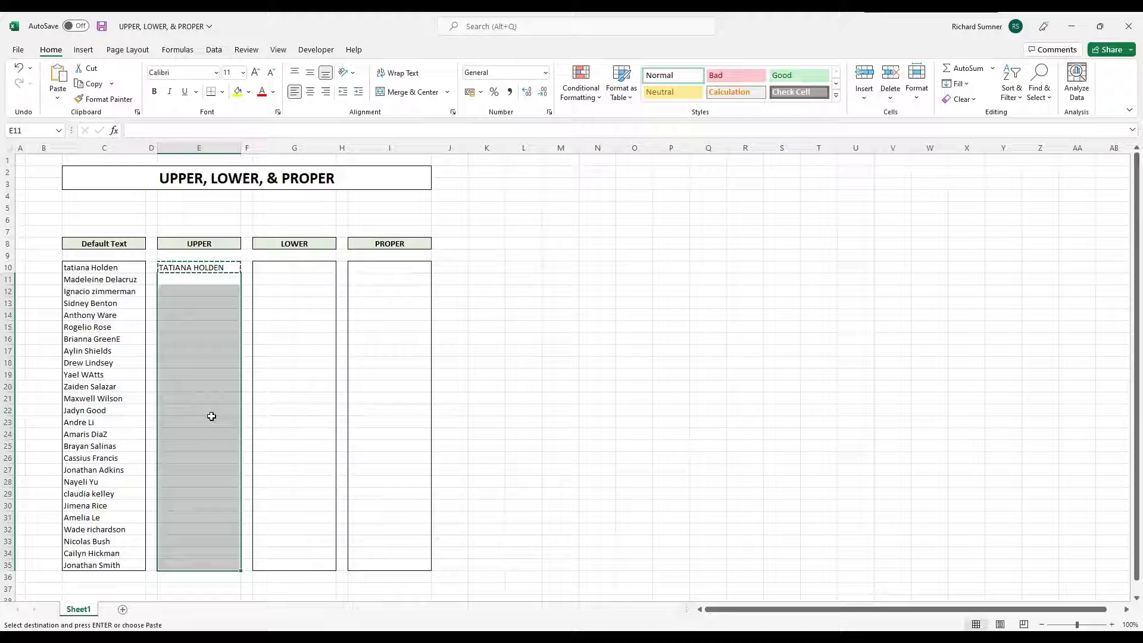
pyautogui.rightClick(212, 417)
pyautogui.click(237, 145)
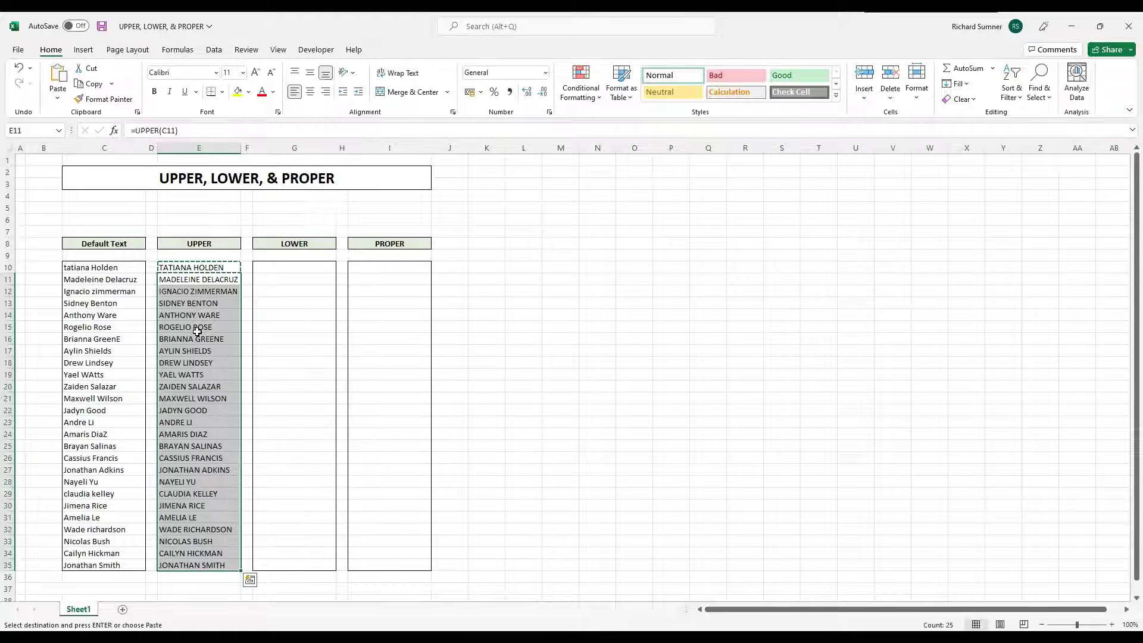
pyautogui.press('Down')
pyautogui.press('Down')
pyautogui.press('Down')
pyautogui.press('Down')
pyautogui.press('Escape')
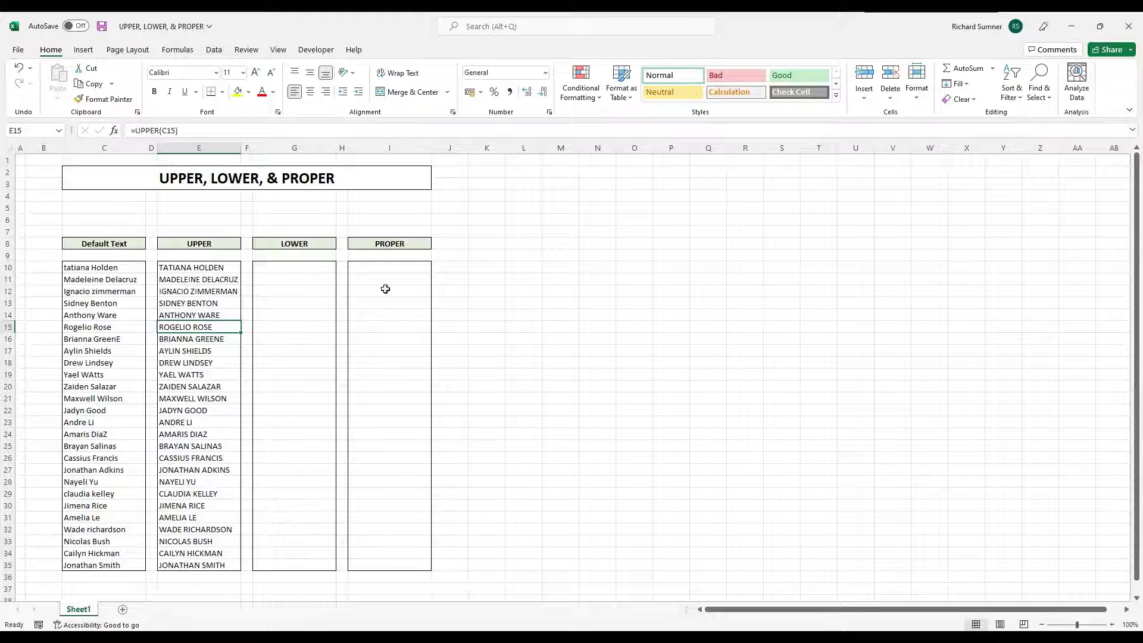
# Enter the formula =LOWER(C10) in G10
pyautogui.click(265, 269)
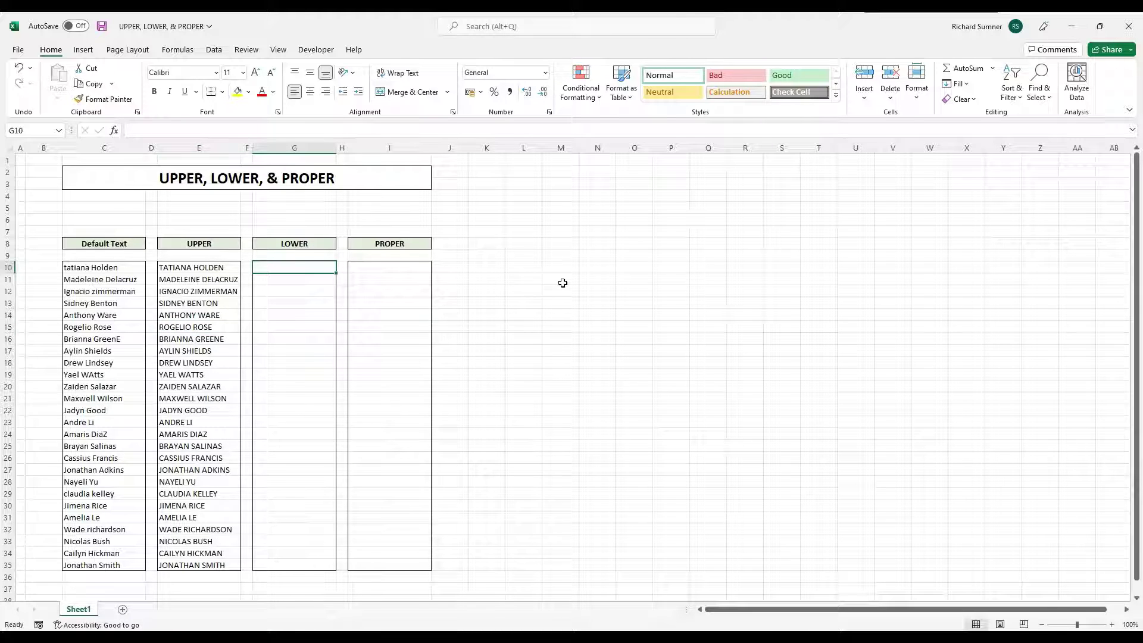
pyautogui.write('=L')
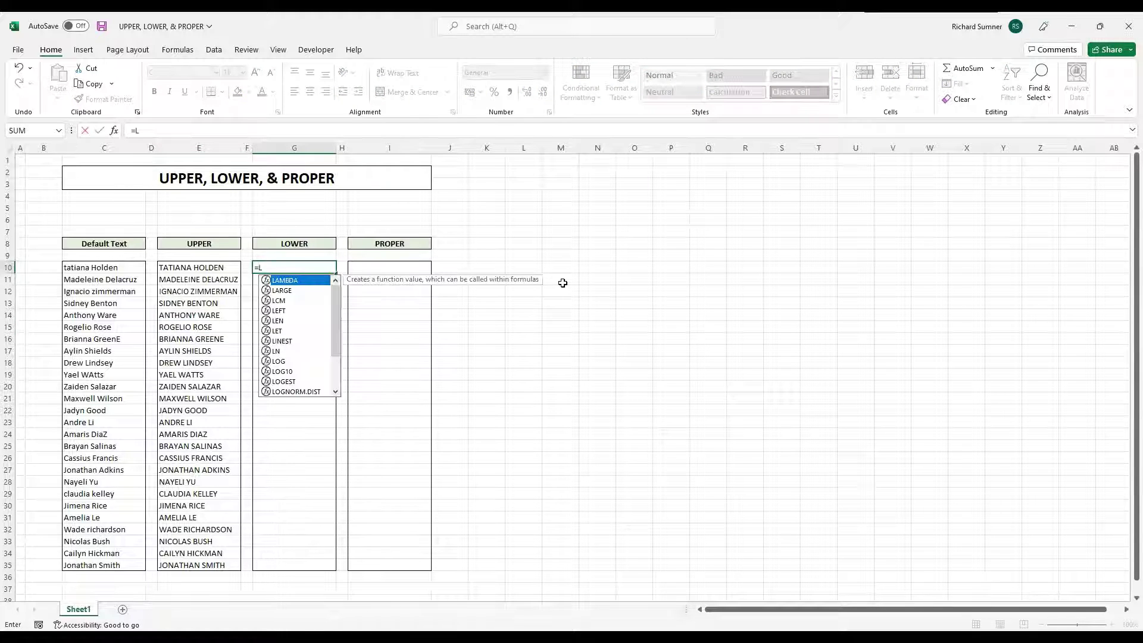
pyautogui.write('OWER(')
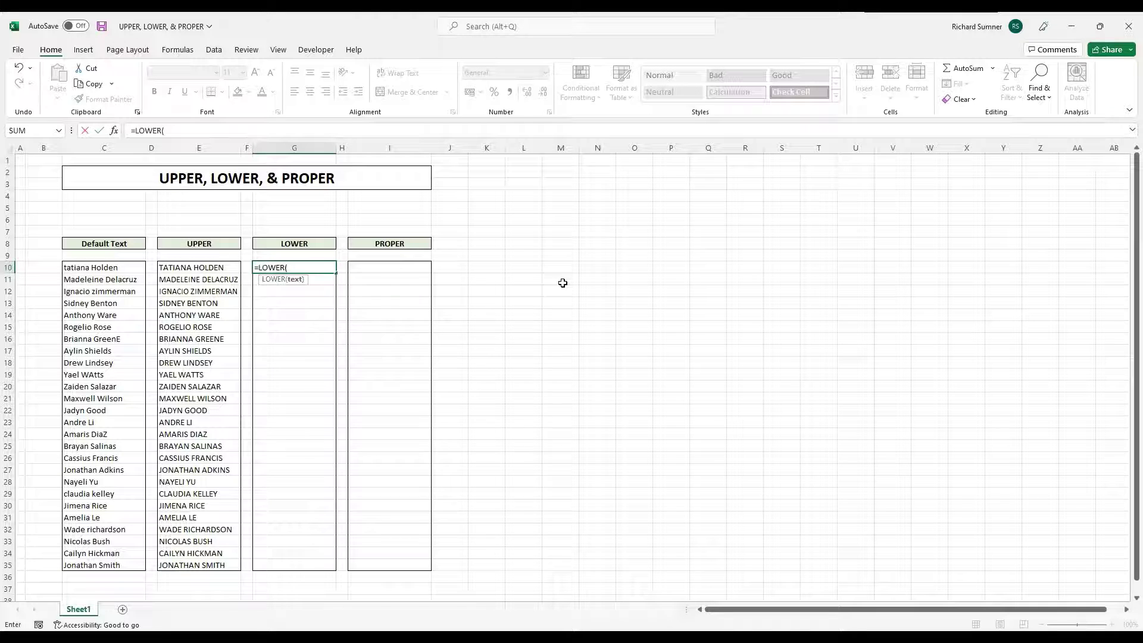
pyautogui.click(103, 268)
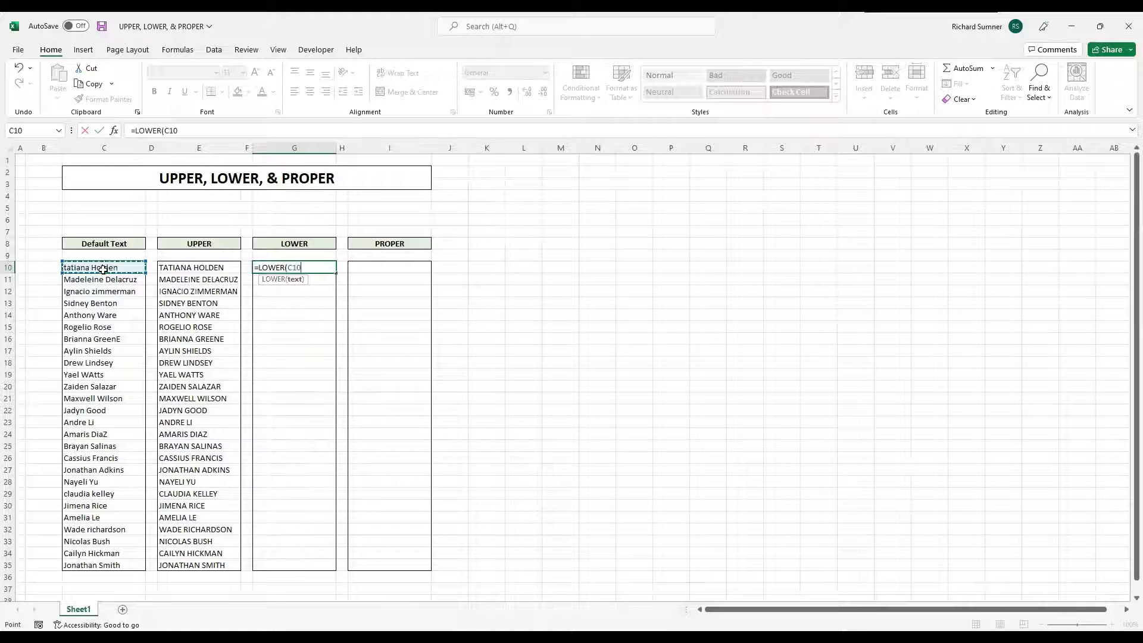
pyautogui.press('Return')
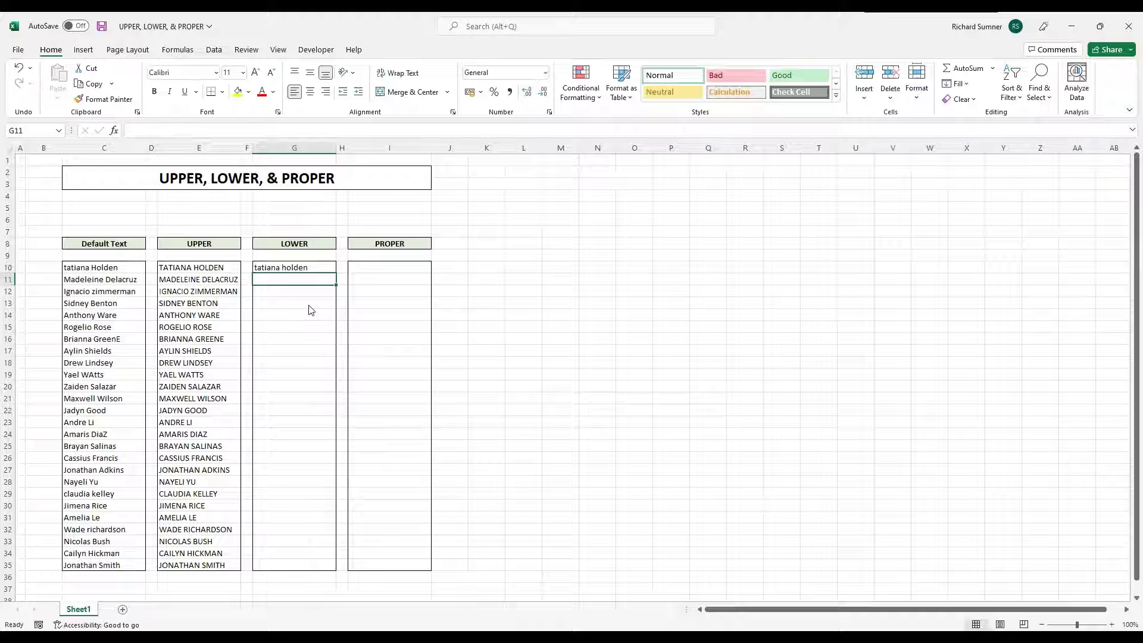
# Copy the LOWER formula down into G11:G35
pyautogui.moveTo(284, 288); pyautogui.dragTo(283, 567)
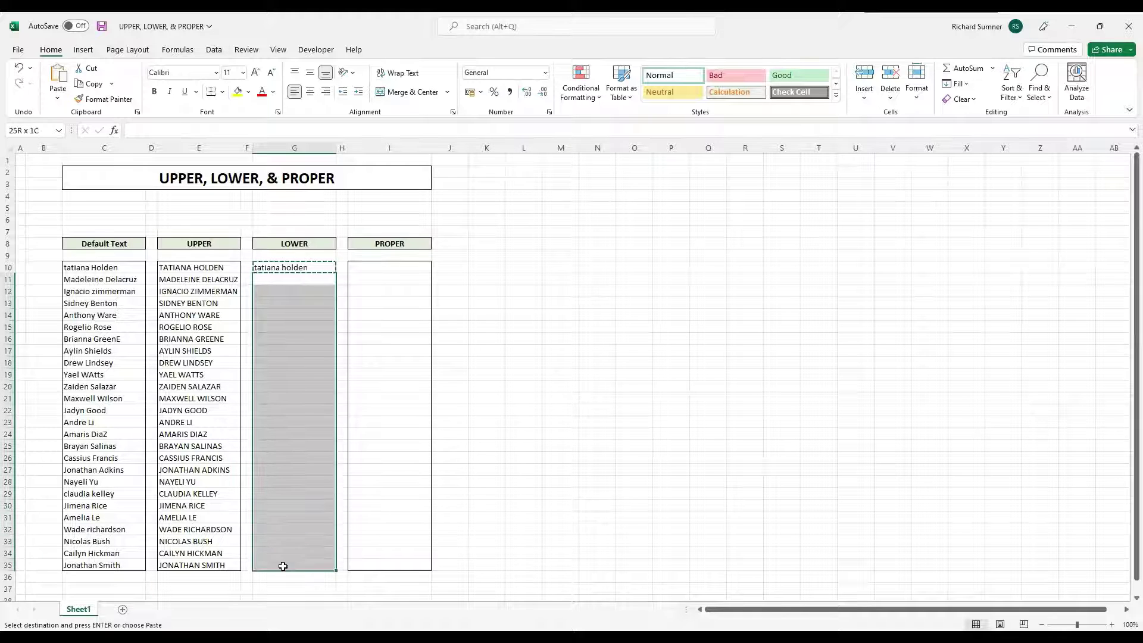
pyautogui.hotkey('ctrl', 'c')
pyautogui.hotkey('ctrl', 'v')
pyautogui.click(527, 333)
pyautogui.press('Escape')
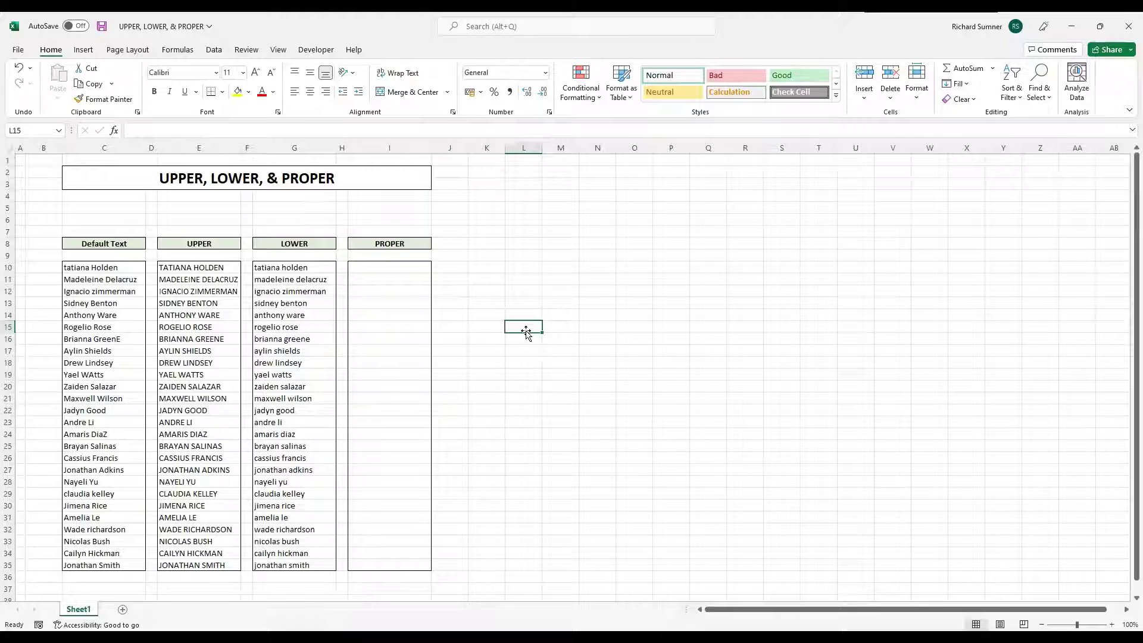
# Enter the formula =PROPER(C10) in I10
pyautogui.click(363, 269)
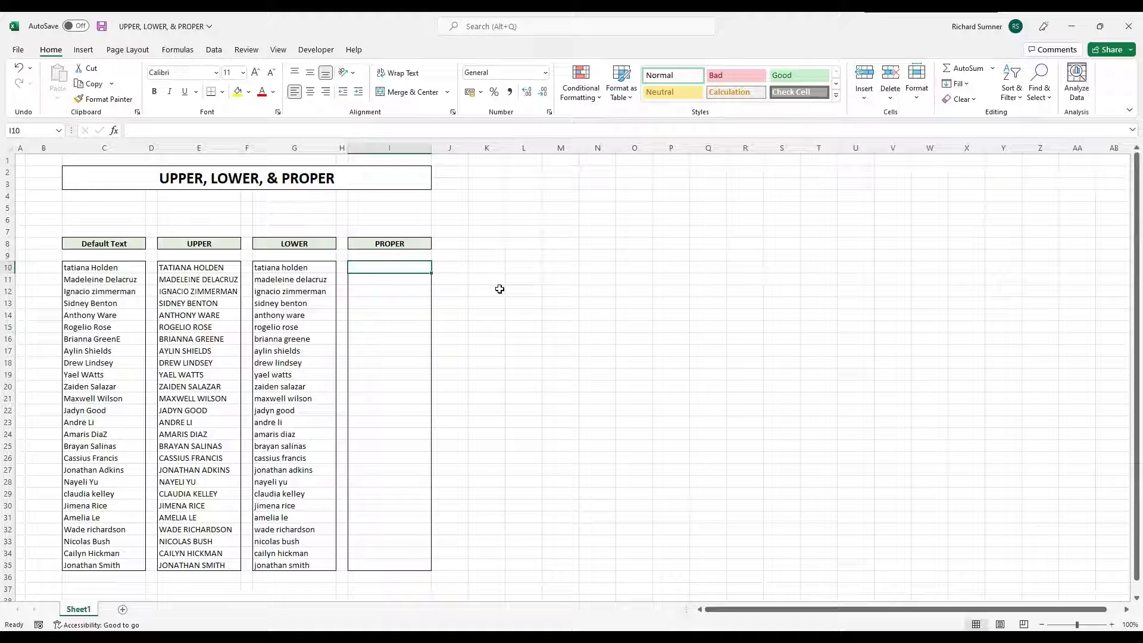
pyautogui.write('=')
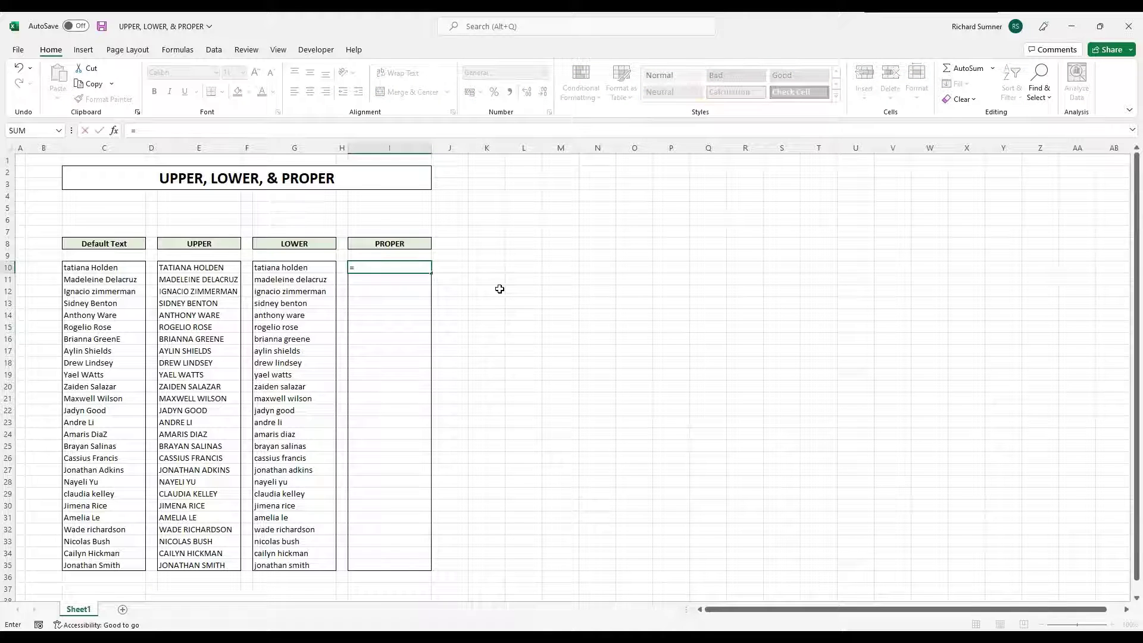
pyautogui.write('PROPER(')
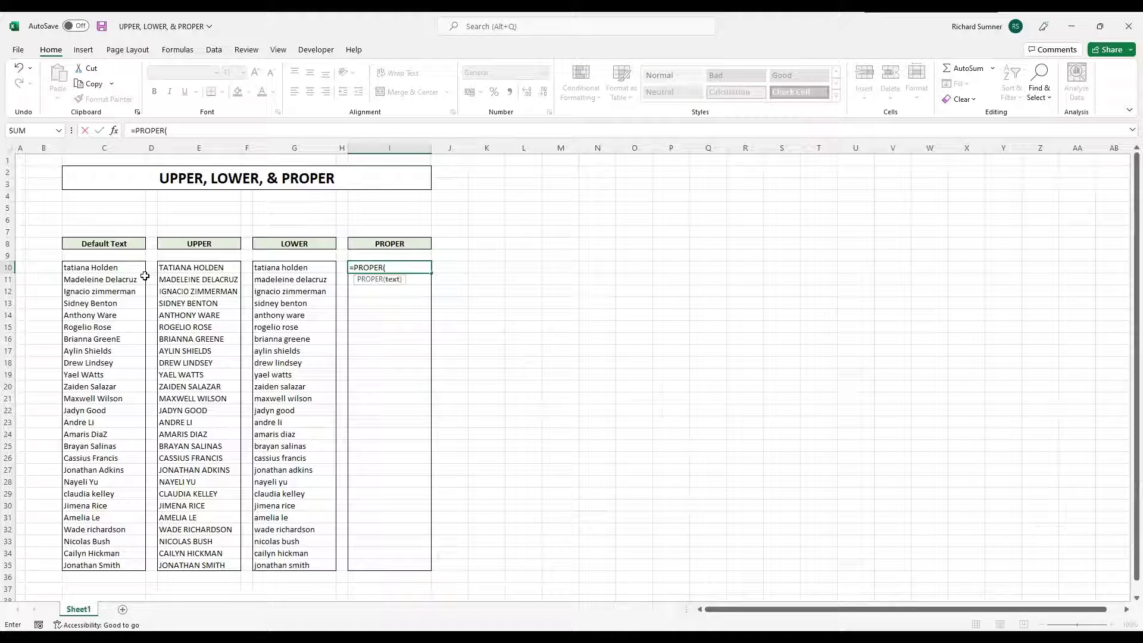
pyautogui.click(69, 269)
pyautogui.write(')')
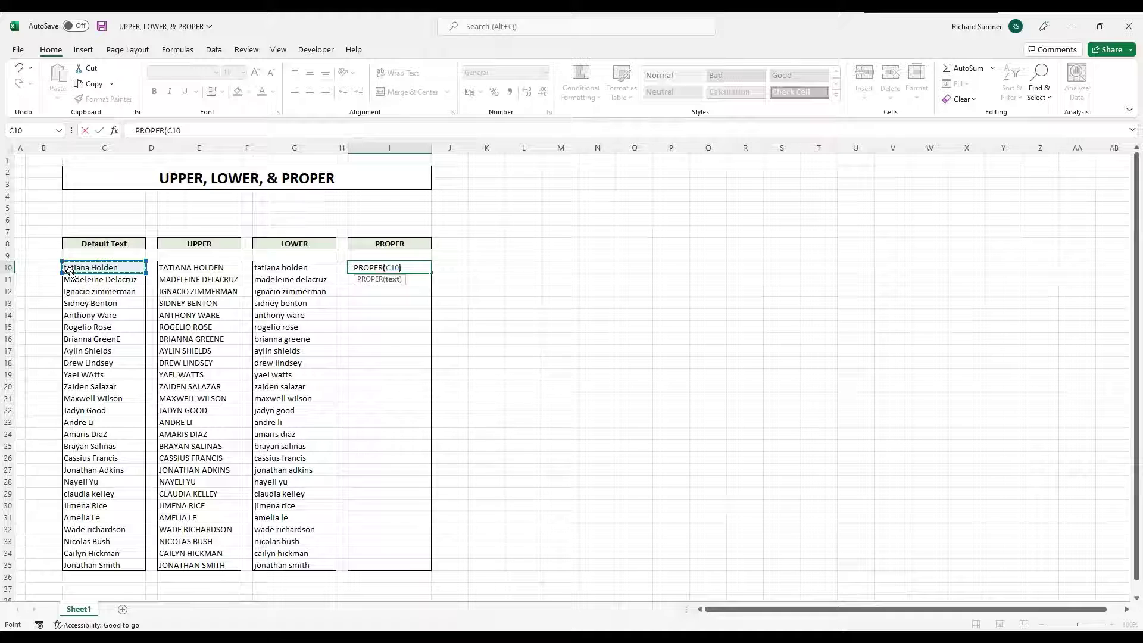
pyautogui.press('Return')
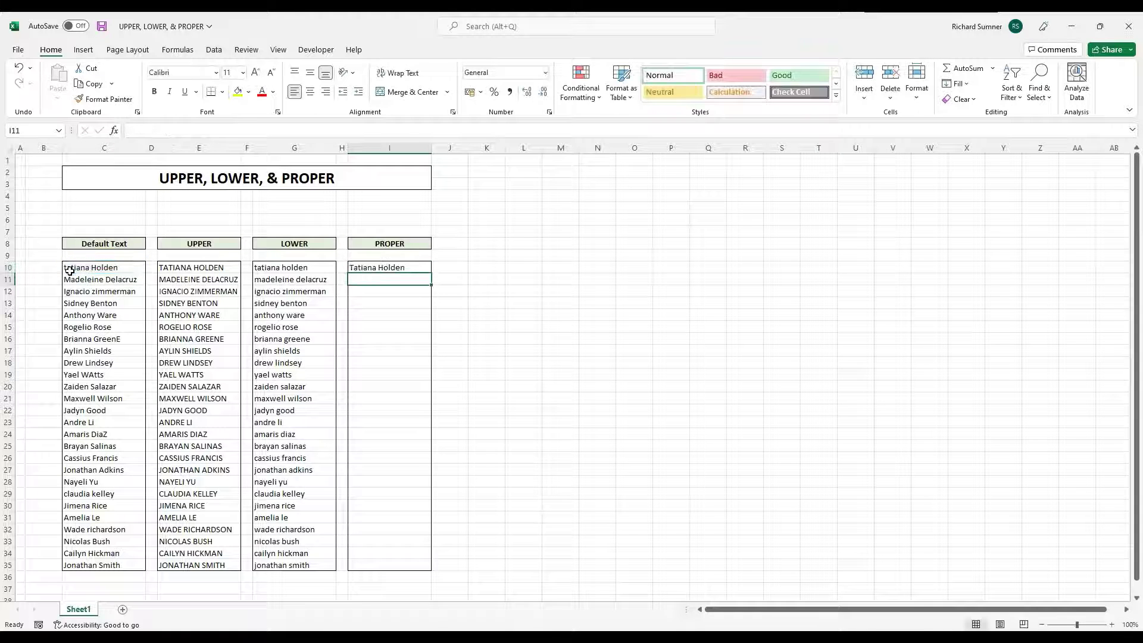
# Copy the PROPER formula from I10 into I11:I35
pyautogui.click(354, 266)
pyautogui.hotkey('ctrl', 'c')
pyautogui.moveTo(370, 282); pyautogui.dragTo(377, 566)
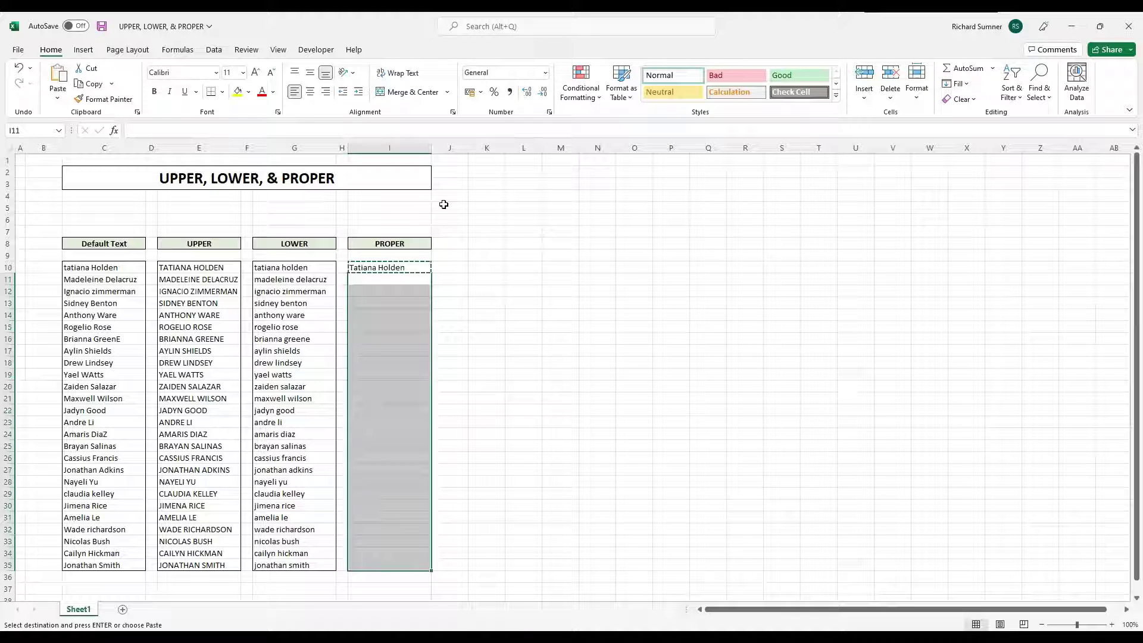
pyautogui.hotkey('ctrl', 'v')
pyautogui.click(483, 305)
pyautogui.press('Escape')
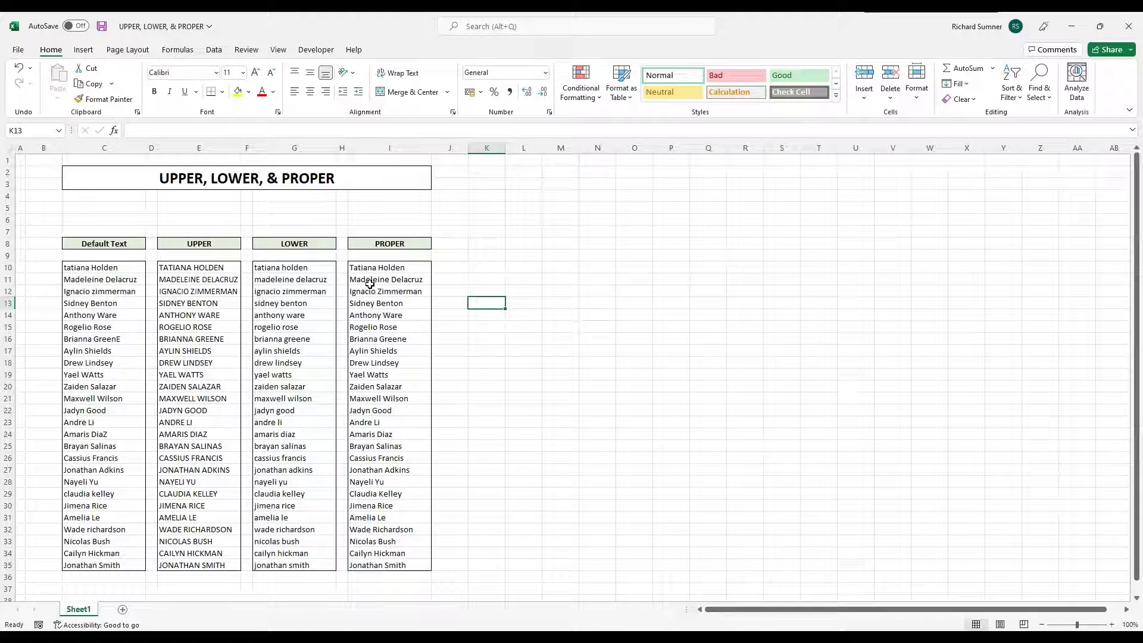
pyautogui.click(22, 162)
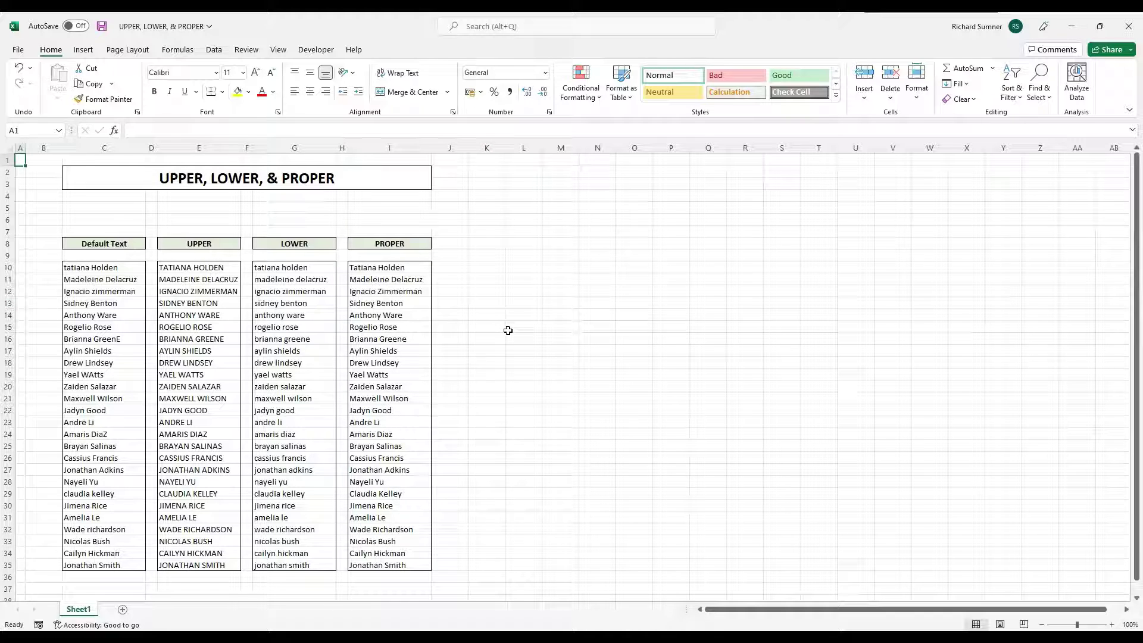